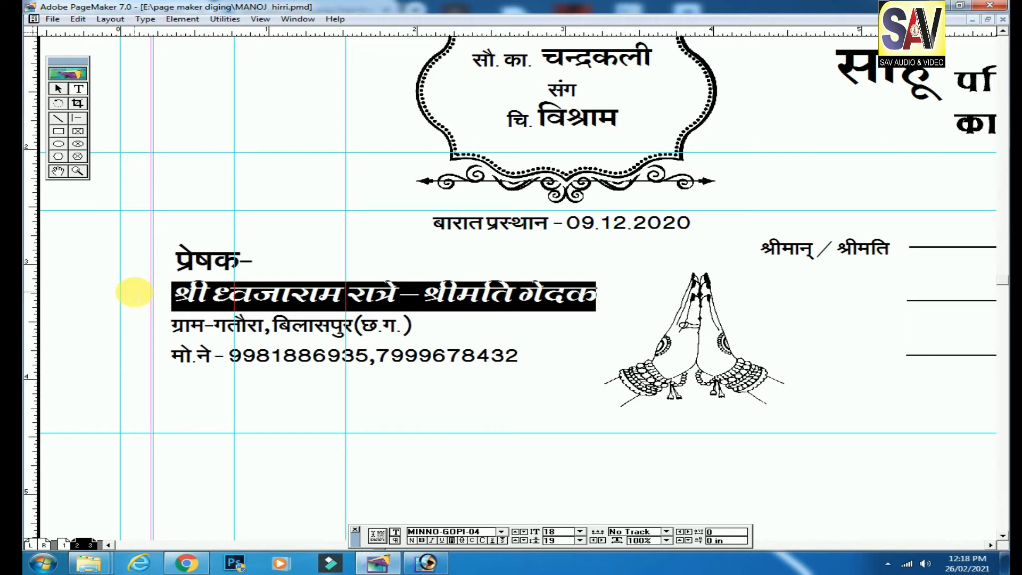
Try font size 12 and 14 on the selected part of the sender's name line
{"action": "left_click", "coordinate": [583, 531]}
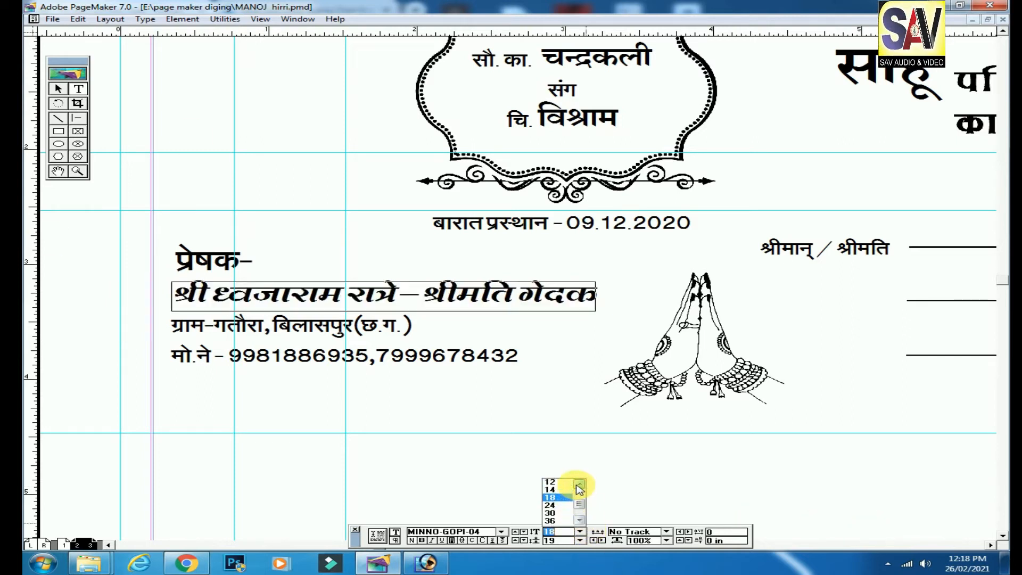
{"action": "left_click", "coordinate": [550, 482]}
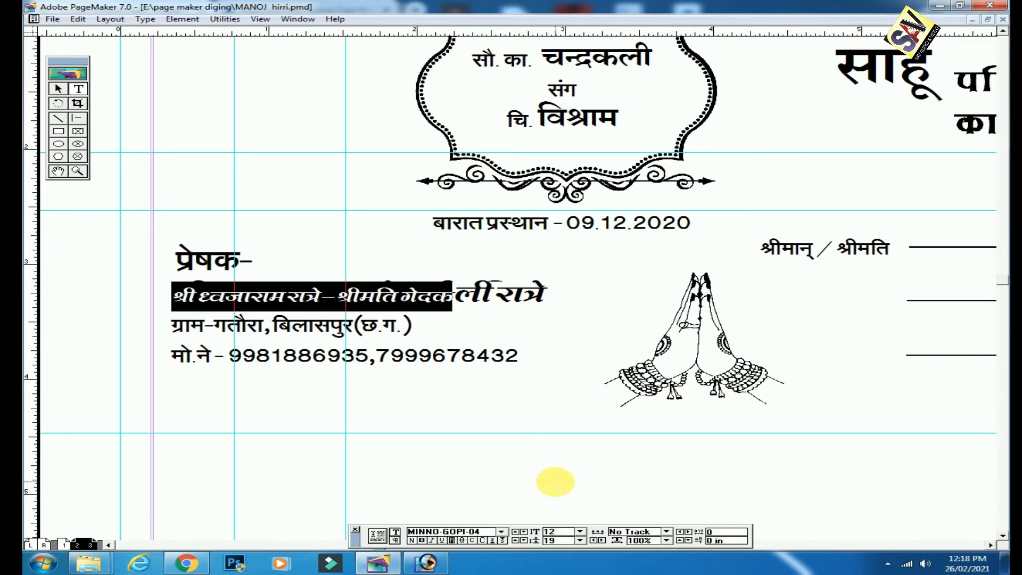
{"action": "left_click", "coordinate": [581, 532]}
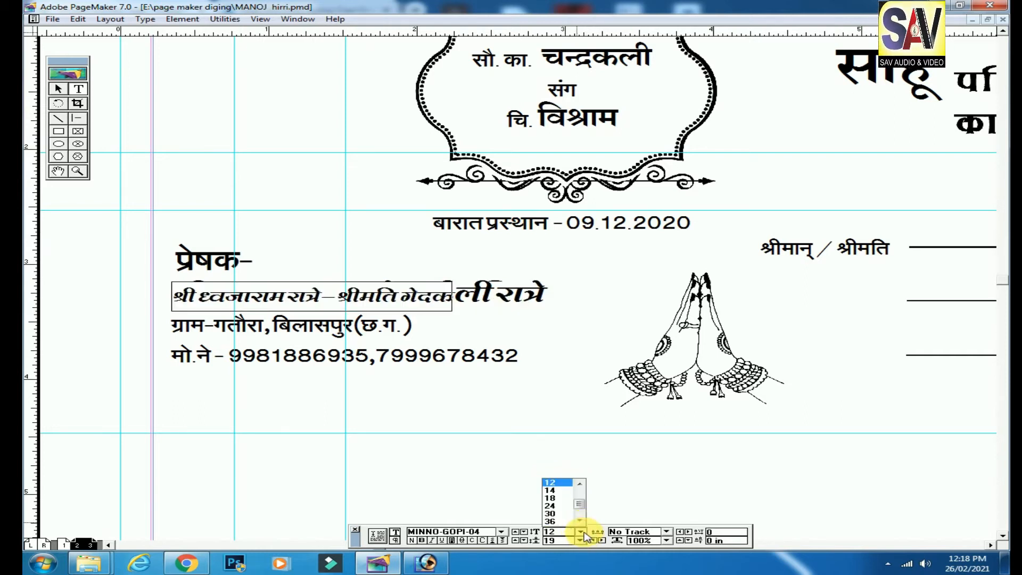
{"action": "left_click", "coordinate": [553, 490]}
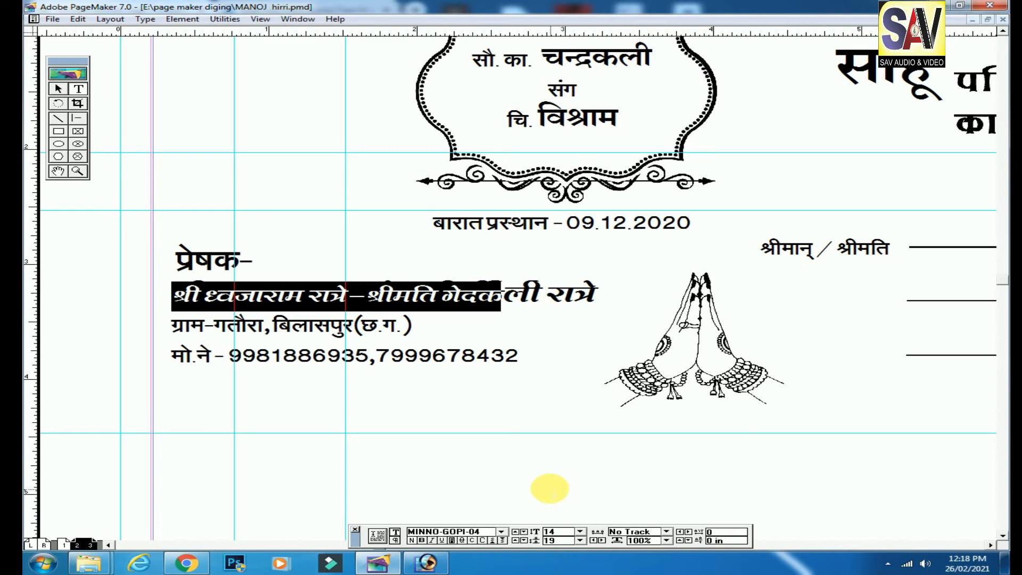
{"action": "left_click", "coordinate": [568, 367]}
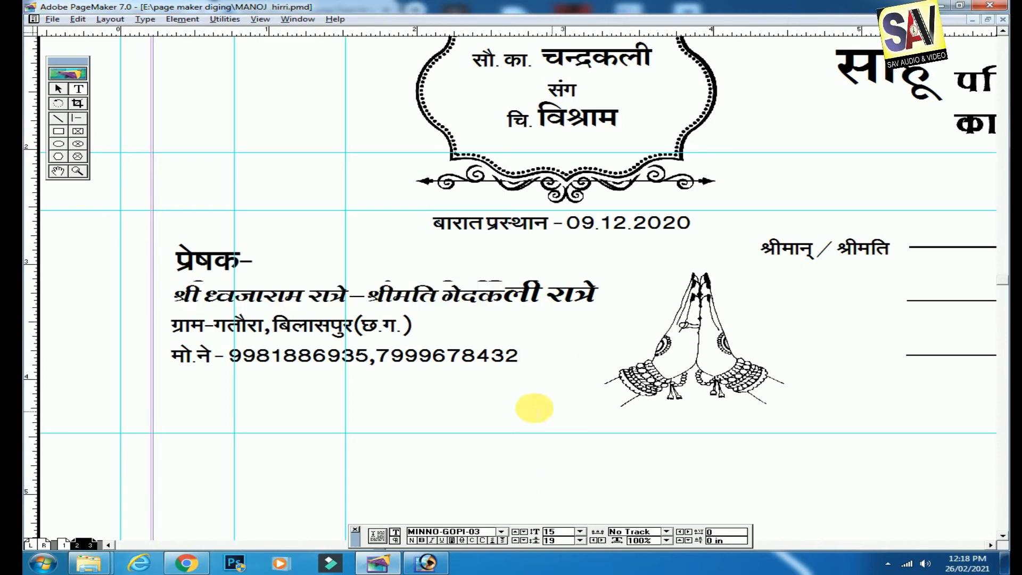
Set the complete sender name line to a uniform font size of 16
{"action": "scroll", "coordinate": [532, 406], "scroll_direction": "down", "scroll_amount": 5}
{"action": "scroll", "coordinate": [508, 224], "scroll_direction": "up", "scroll_amount": 3}
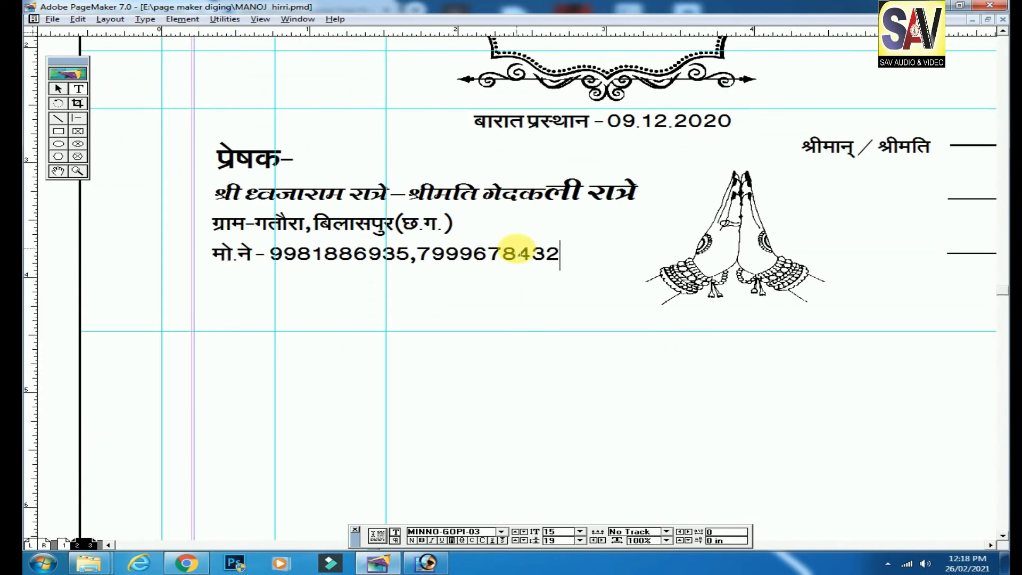
{"action": "scroll", "coordinate": [540, 239], "scroll_direction": "down", "scroll_amount": 2}
{"action": "scroll", "coordinate": [582, 251], "scroll_direction": "up", "scroll_amount": 2}
{"action": "left_click", "coordinate": [699, 190]}
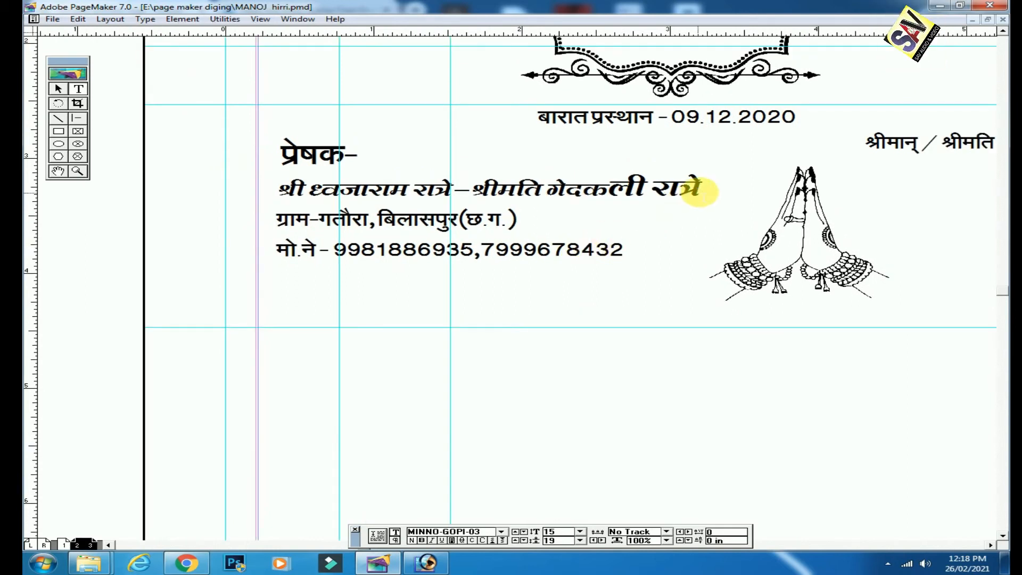
{"action": "left_click_drag", "start_coordinate": [691, 191], "coordinate": [289, 197]}
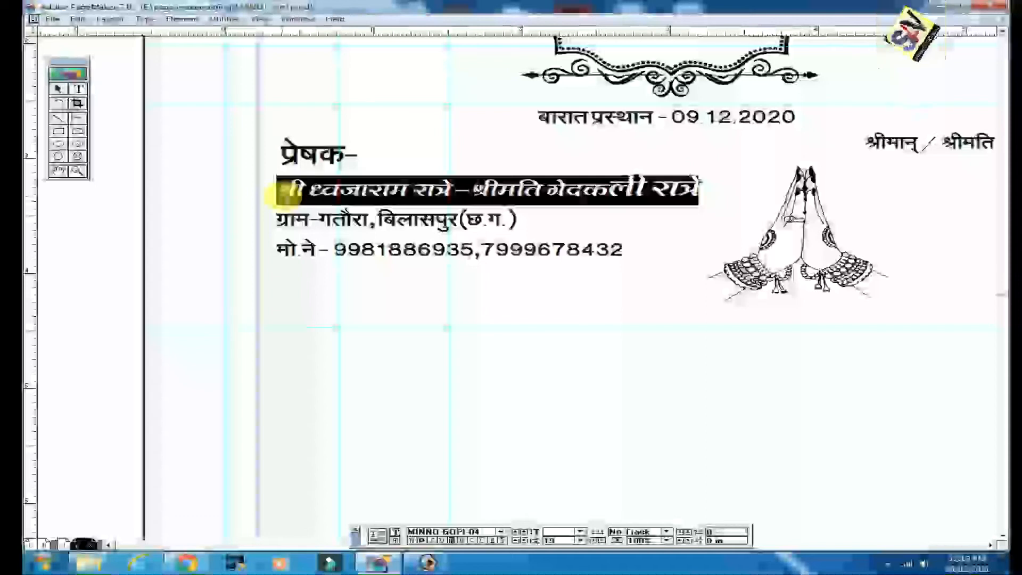
{"action": "key", "text": "ctrl+shift+period"}
{"action": "key", "text": "ctrl+shift+comma"}
{"action": "key", "text": "ctrl+shift+period"}
{"action": "key", "text": "ctrl+shift+period"}
{"action": "key", "text": "ctrl+shift+comma"}
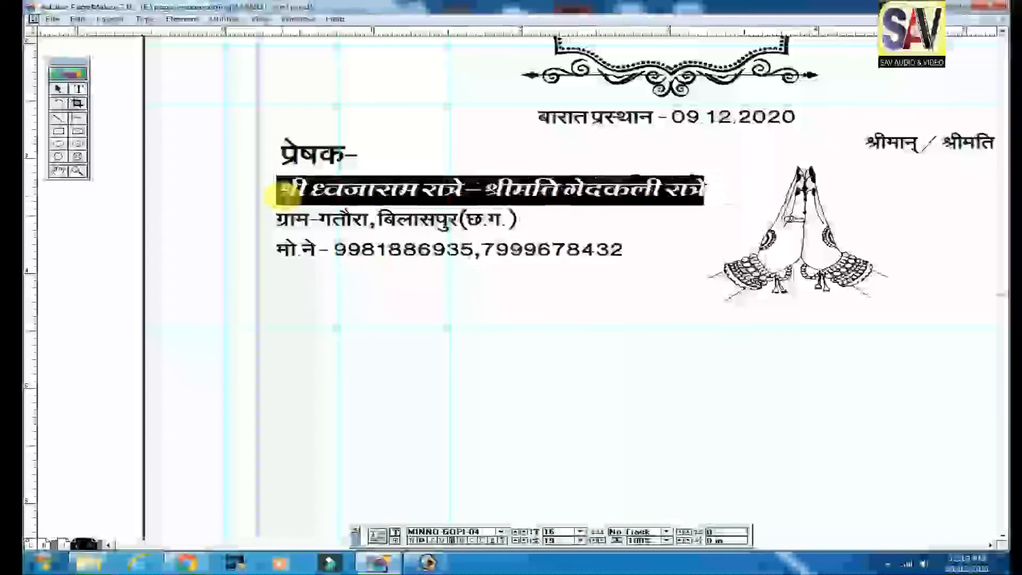
{"action": "key", "text": "ctrl+shift+period"}
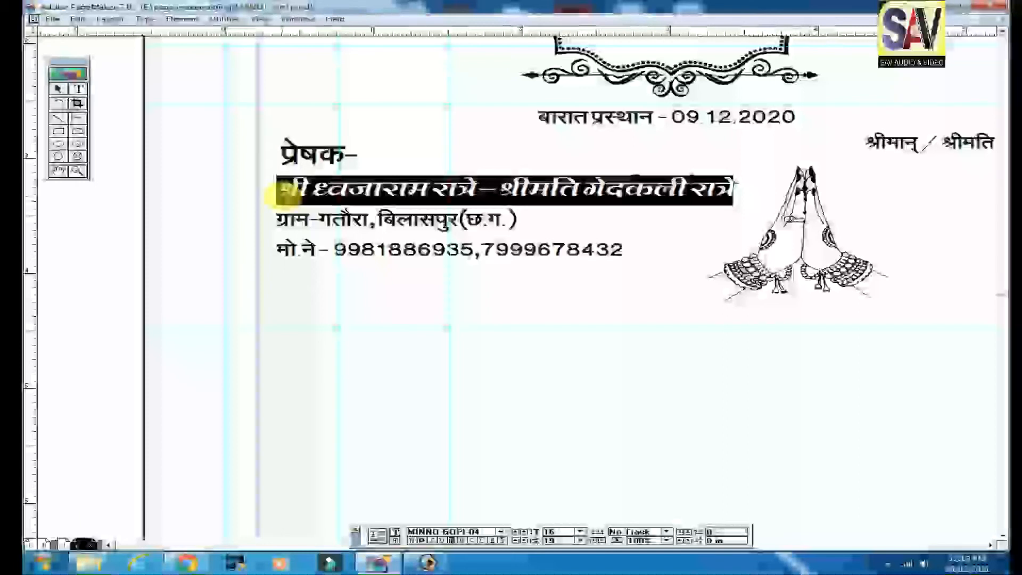
Move the folded-hands graphic to the right so it clears the end of the sender's name line
{"action": "key", "text": "ctrl+1"}
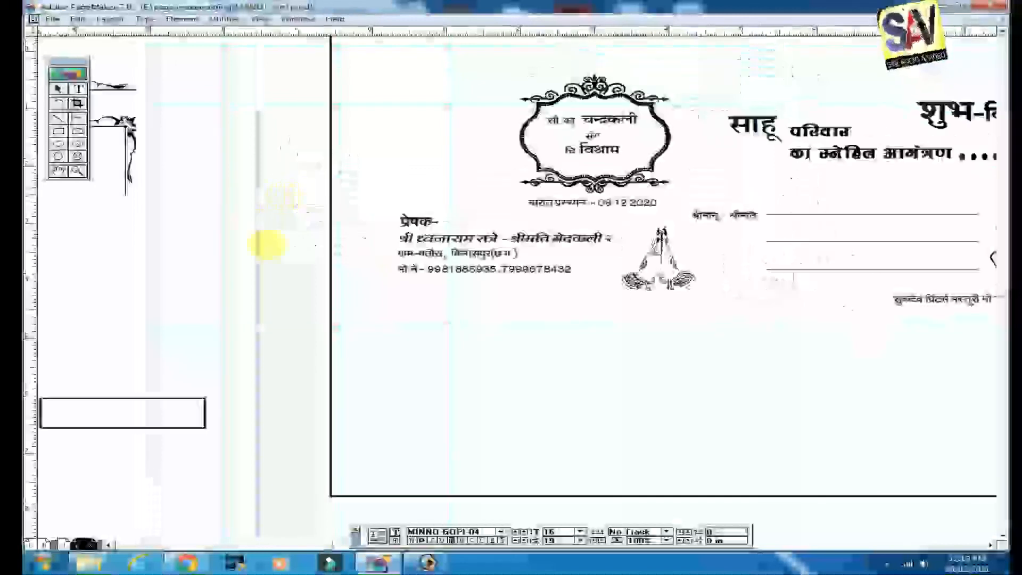
{"action": "left_click", "coordinate": [722, 318]}
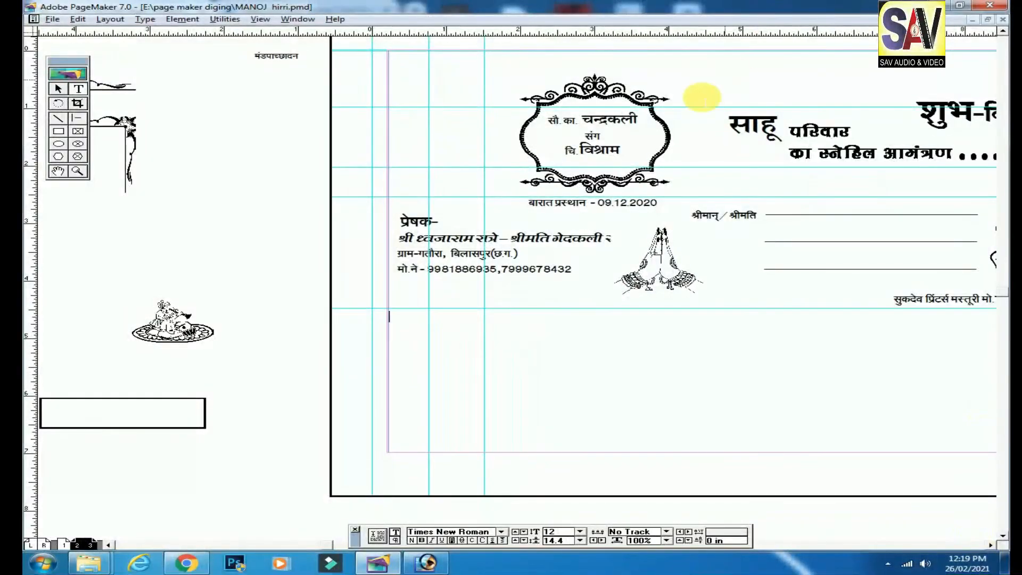
{"action": "left_click_drag", "start_coordinate": [564, 335], "coordinate": [450, 256]}
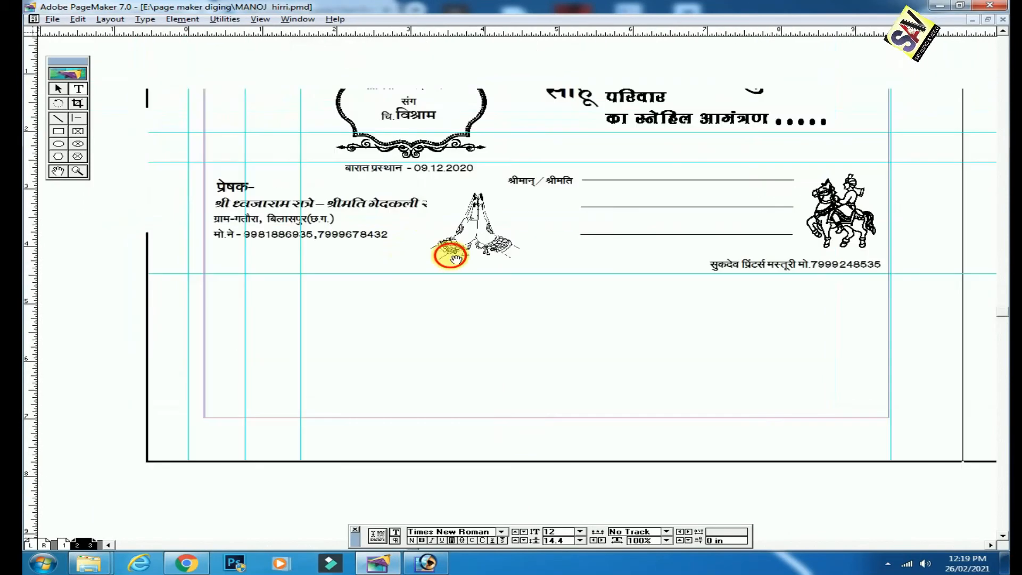
{"action": "left_click", "coordinate": [57, 89]}
{"action": "left_click", "coordinate": [485, 235]}
{"action": "left_click_drag", "start_coordinate": [486, 234], "coordinate": [506, 231]}
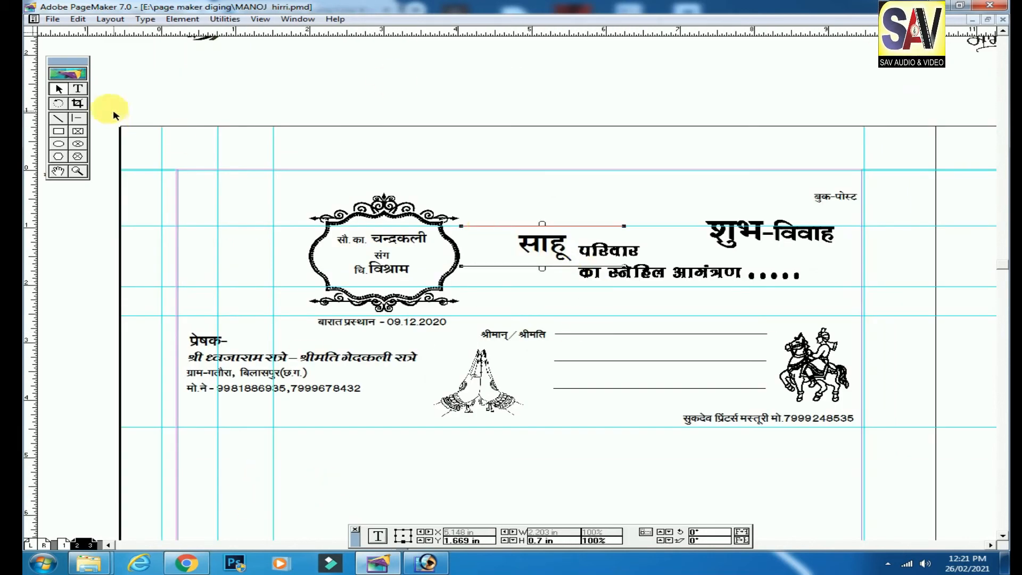
Replace the surname before परिवार in the heading with the sender family's surname
{"action": "left_click", "coordinate": [78, 88]}
{"action": "double_click", "coordinate": [520, 254]}
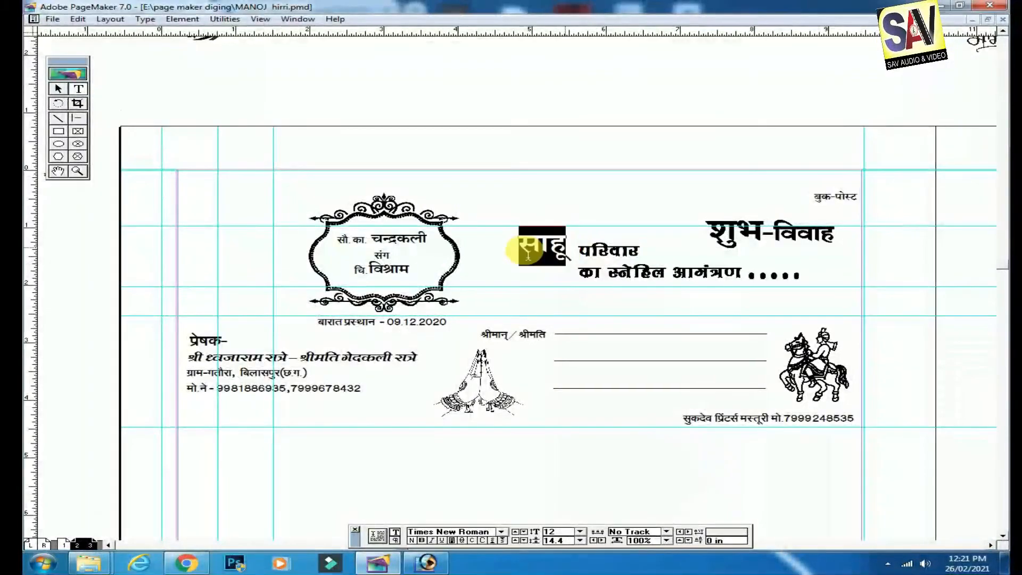
{"action": "type", "text": "रू"}
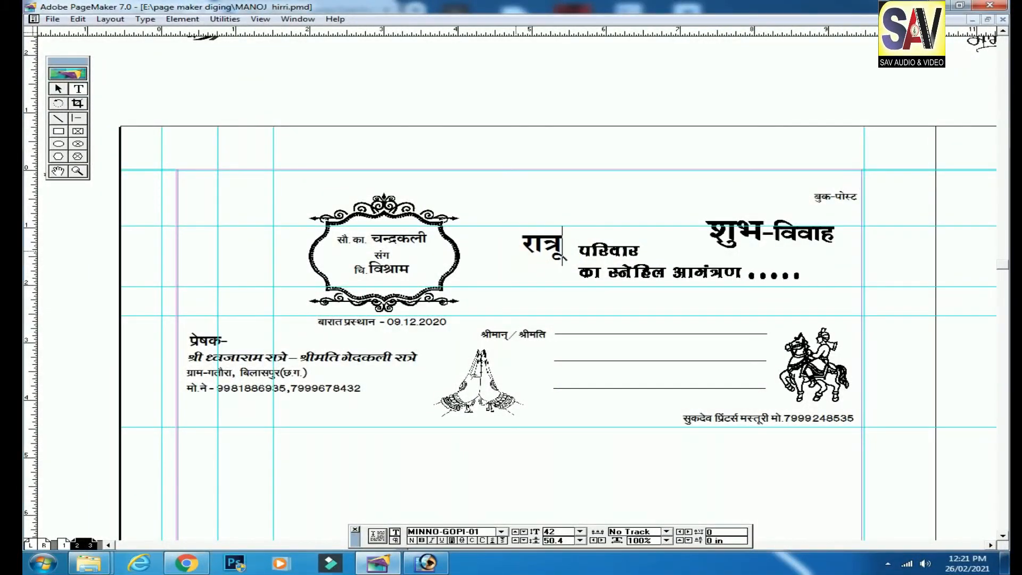
{"action": "key", "text": "BackSpace"}
{"action": "type", "text": "े"}
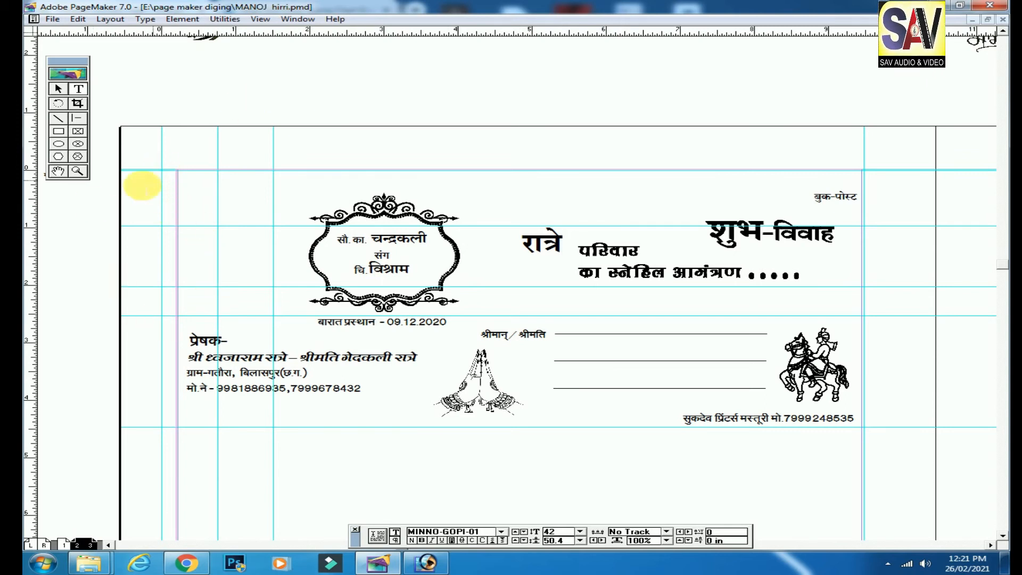
Clear the extra vertical guides in the card's left part, keeping one at the left edge of the sender text
{"action": "left_click", "coordinate": [57, 90]}
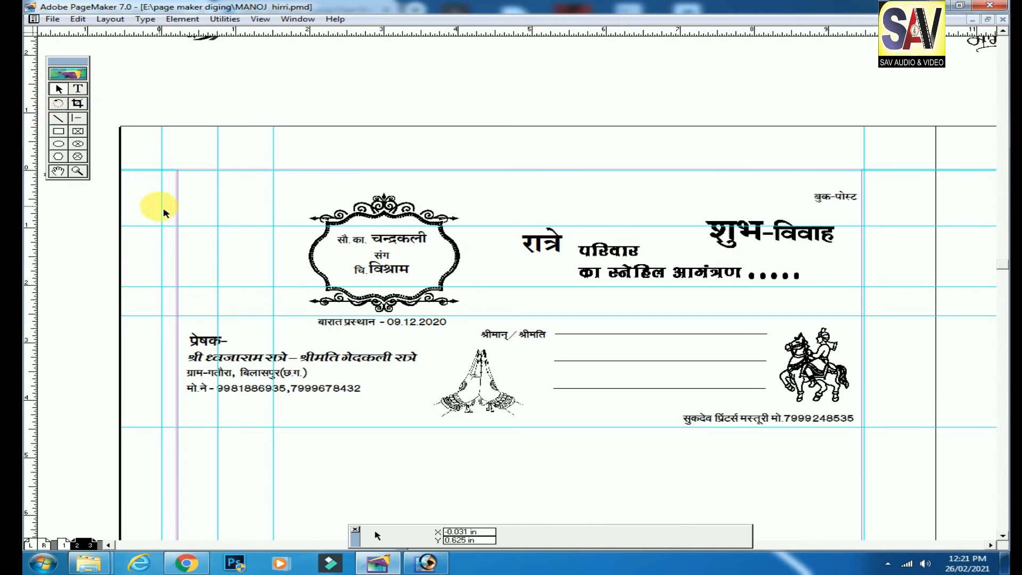
{"action": "left_click_drag", "start_coordinate": [161, 209], "coordinate": [40, 287]}
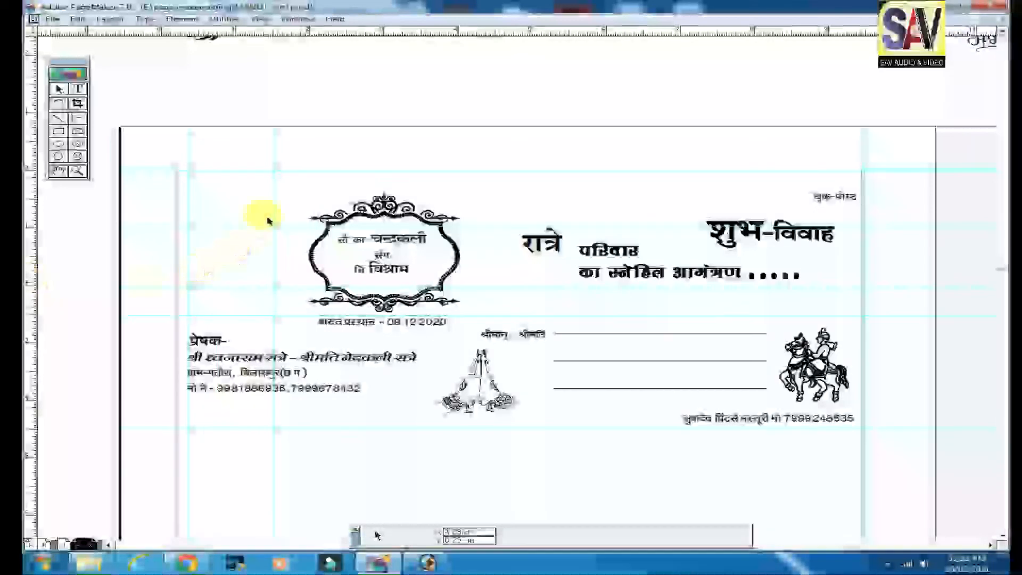
{"action": "left_click_drag", "start_coordinate": [77, 259], "coordinate": [40, 285]}
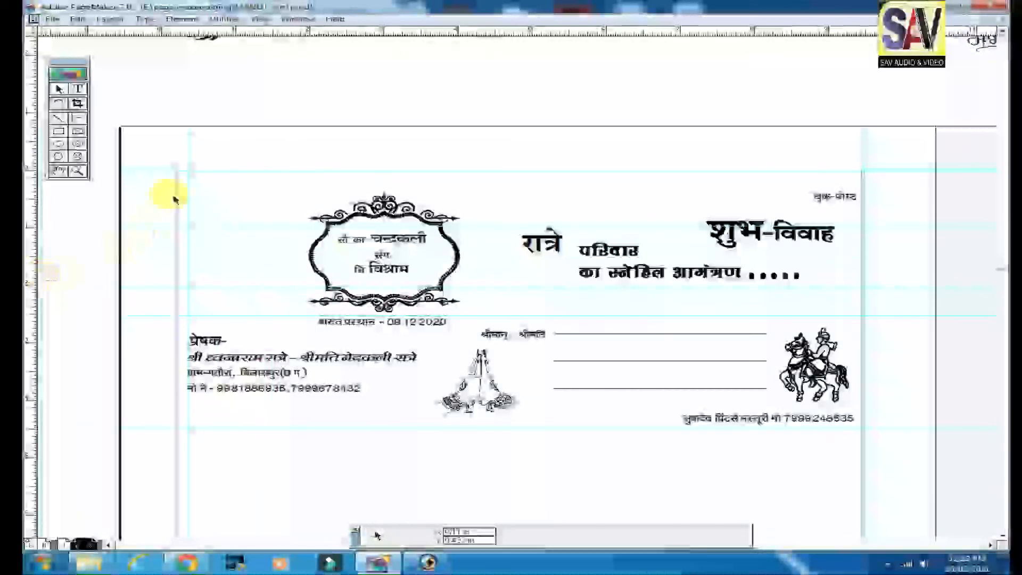
Reset the ruler origin to where the left and top guides meet and move the lowest horizontal guide to about 3.25 in
{"action": "left_click_drag", "start_coordinate": [208, 33], "coordinate": [196, 171]}
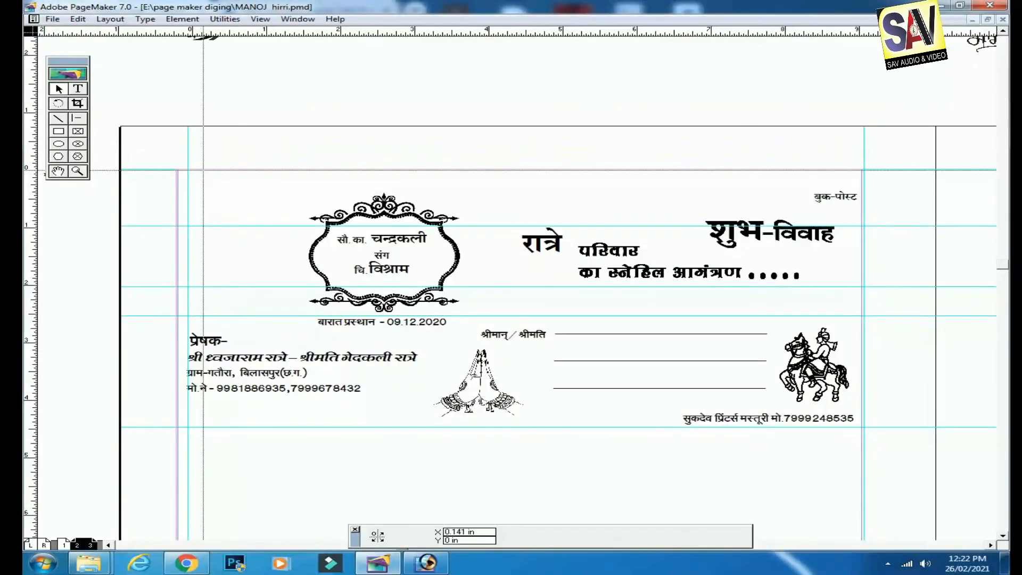
{"action": "left_click_drag", "start_coordinate": [203, 170], "coordinate": [185, 169]}
{"action": "left_click_drag", "start_coordinate": [162, 429], "coordinate": [203, 365]}
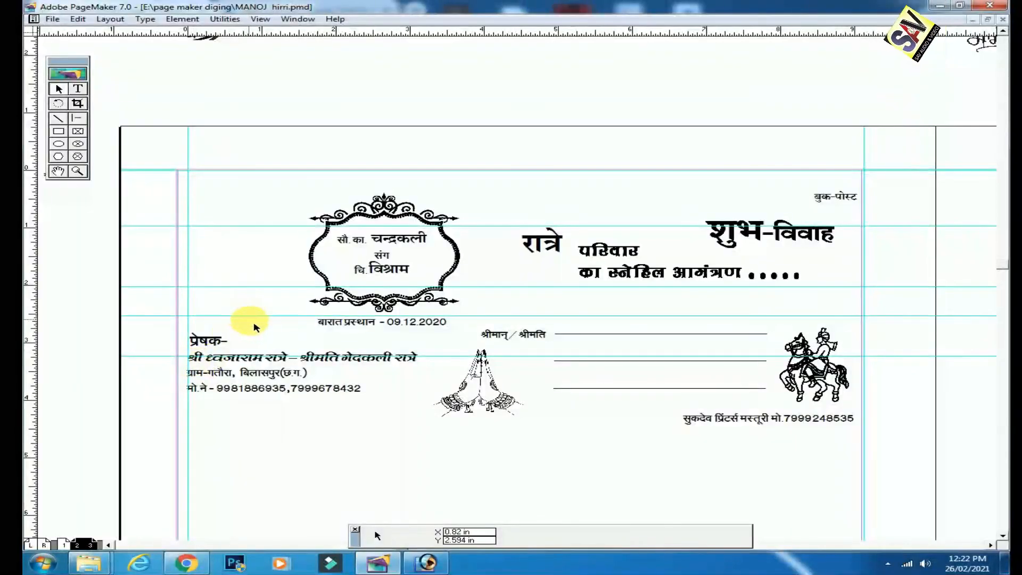
Remove the three horizontal guides between the card's top guide and the guide across the sender text
{"action": "left_click_drag", "start_coordinate": [246, 318], "coordinate": [292, 15]}
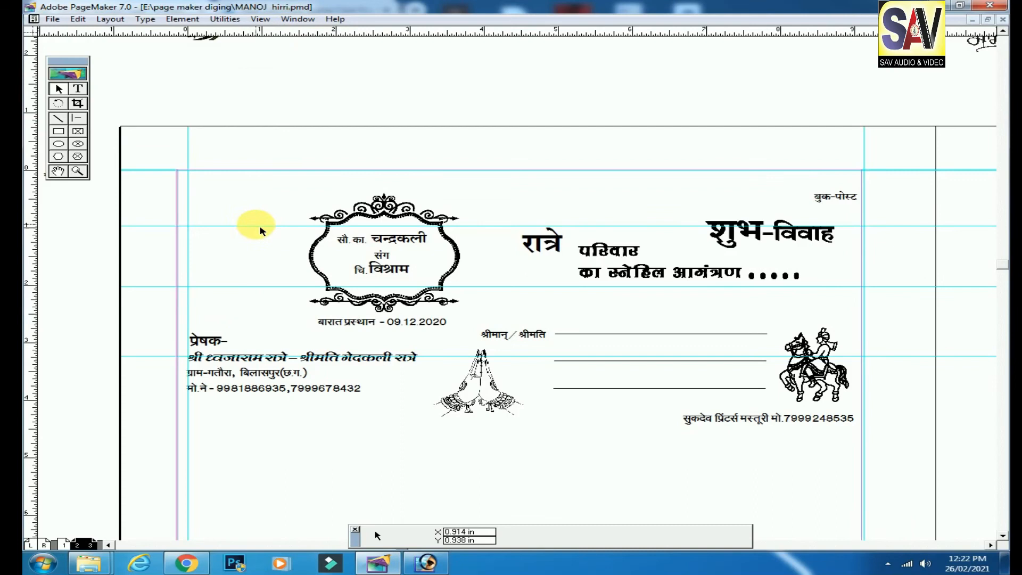
{"action": "left_click_drag", "start_coordinate": [270, 235], "coordinate": [306, 29]}
{"action": "left_click_drag", "start_coordinate": [255, 295], "coordinate": [303, 11]}
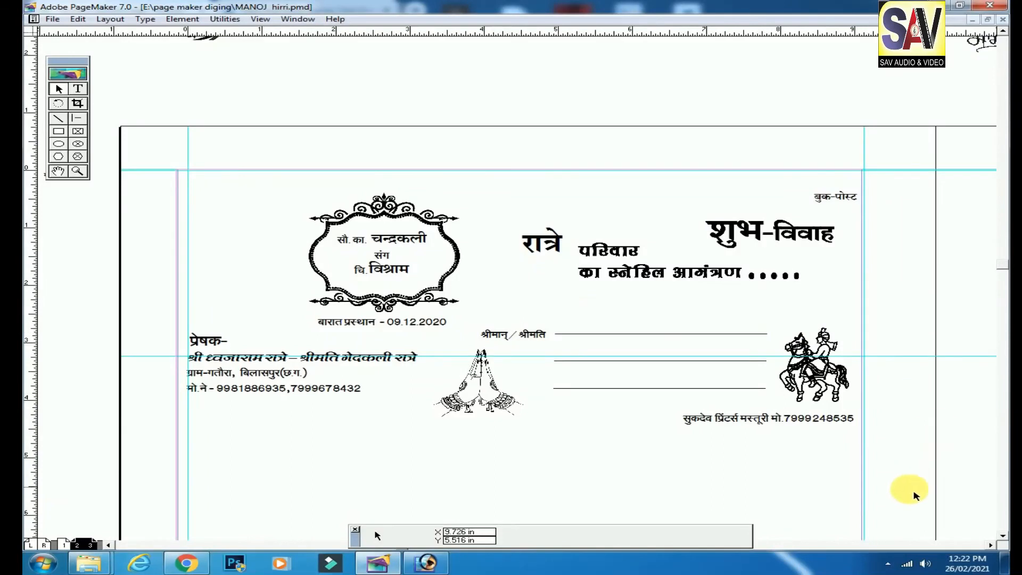
Select all the card's elements and move them together slightly up and left, starting just below the top guide
{"action": "left_click_drag", "start_coordinate": [911, 491], "coordinate": [117, 139]}
{"action": "left_click", "coordinate": [409, 210]}
{"action": "mouse_move", "coordinate": [408, 210]}
{"action": "left_mouse_down"}
{"action": "mouse_move", "coordinate": [394, 202]}
{"action": "mouse_move", "coordinate": [398, 193]}
{"action": "left_mouse_up"}
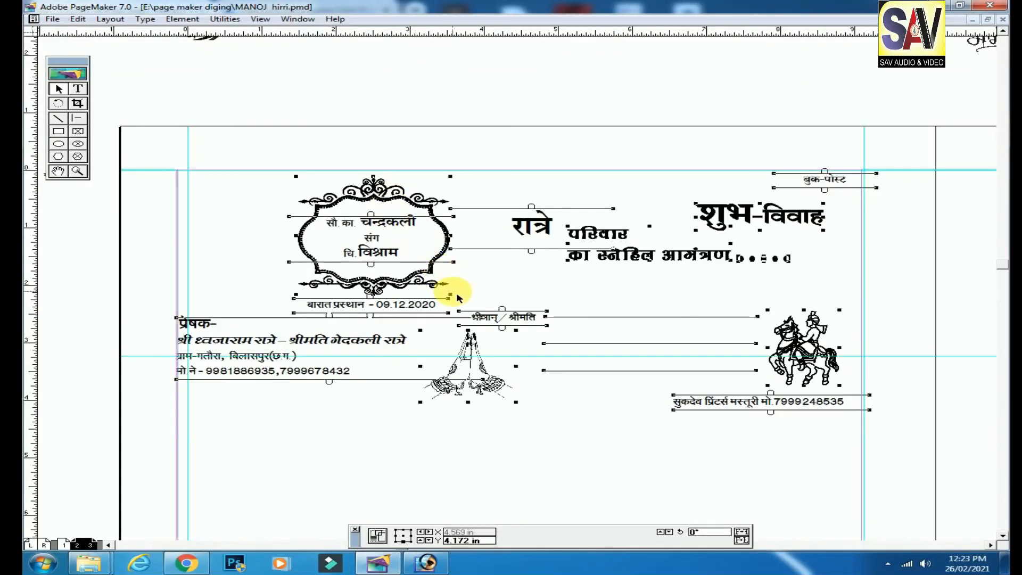
{"action": "key", "text": "Down"}
{"action": "key", "text": "Down"}
{"action": "key", "text": "Down"}
{"action": "key", "text": "Down"}
{"action": "key", "text": "Down"}
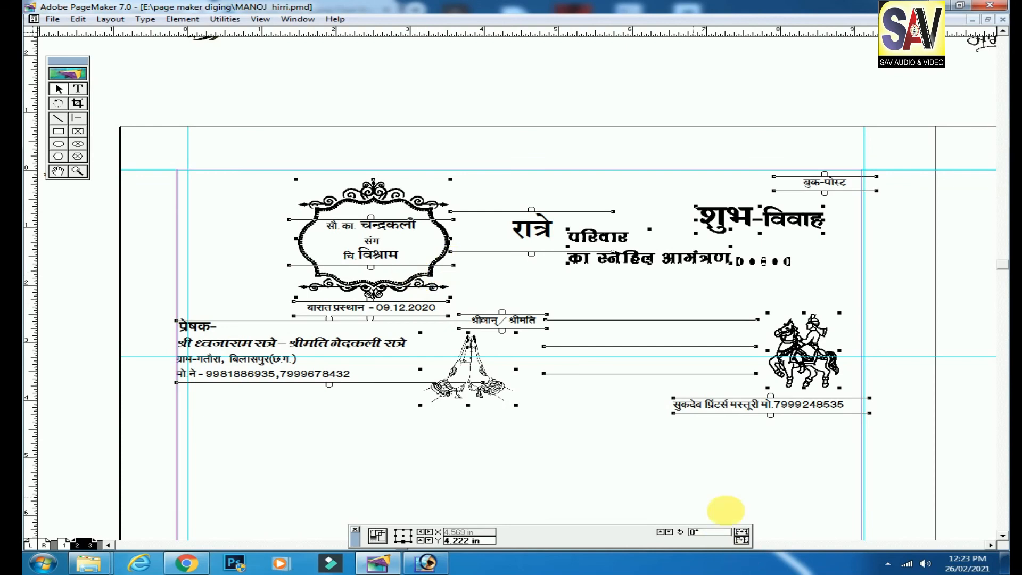
{"action": "left_click", "coordinate": [707, 472]}
Move the sender text block up above the lower guide and shift the ornamental frame up to the top guide
{"action": "left_click", "coordinate": [248, 350]}
{"action": "left_click_drag", "start_coordinate": [248, 350], "coordinate": [265, 326]}
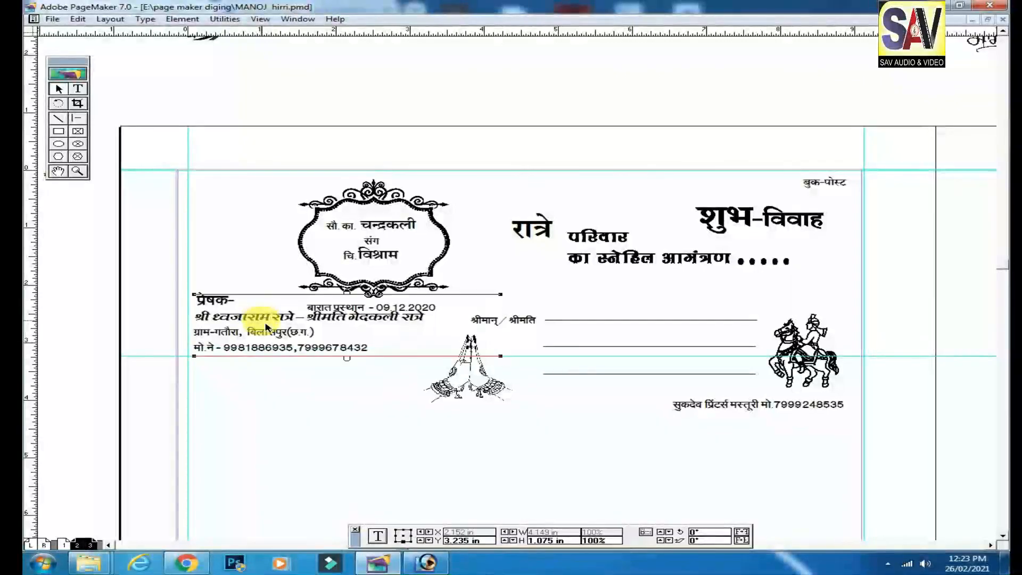
{"action": "left_click", "coordinate": [401, 198]}
{"action": "left_click_drag", "start_coordinate": [402, 193], "coordinate": [401, 193]}
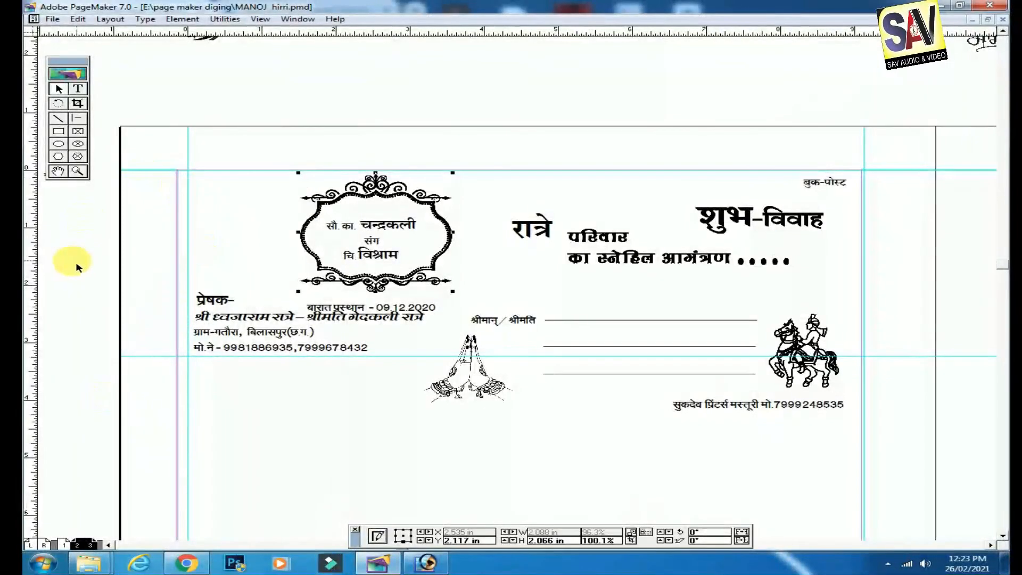
Add a vertical guide at the ornamental frame's left edge and a horizontal one at about 1.5 in, and shorten the frame from its bottom edge
{"action": "left_click_drag", "start_coordinate": [36, 284], "coordinate": [308, 105]}
{"action": "left_click_drag", "start_coordinate": [239, 32], "coordinate": [221, 257]}
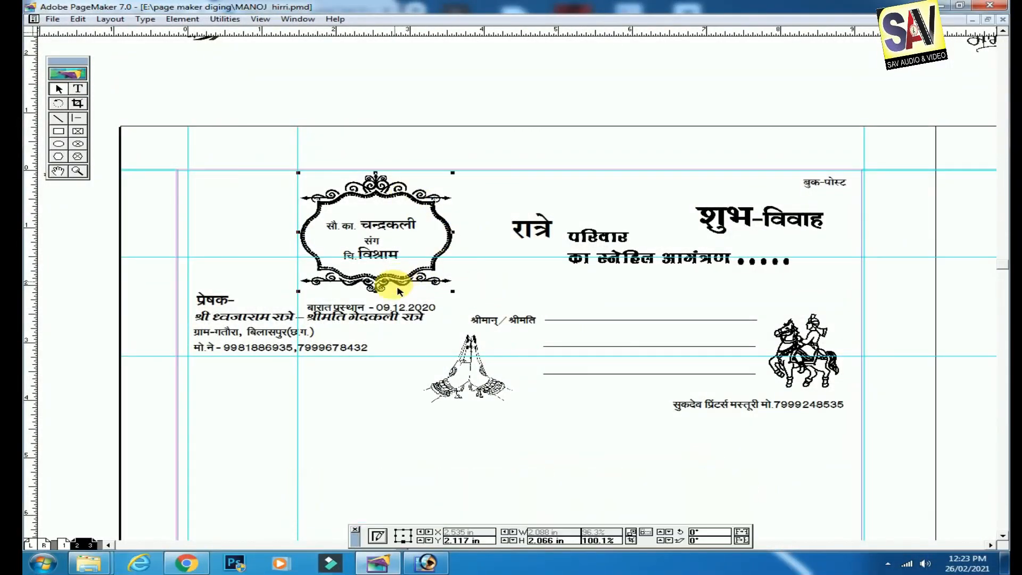
{"action": "left_click_drag", "start_coordinate": [377, 291], "coordinate": [396, 272]}
Move the couple's names up inside the shortened frame and place the बारात प्रस्थान date line directly beneath it
{"action": "left_click", "coordinate": [392, 232]}
{"action": "left_click_drag", "start_coordinate": [393, 233], "coordinate": [396, 212]}
{"action": "left_click_drag", "start_coordinate": [390, 255], "coordinate": [391, 257]}
{"action": "left_click_drag", "start_coordinate": [423, 318], "coordinate": [436, 282]}
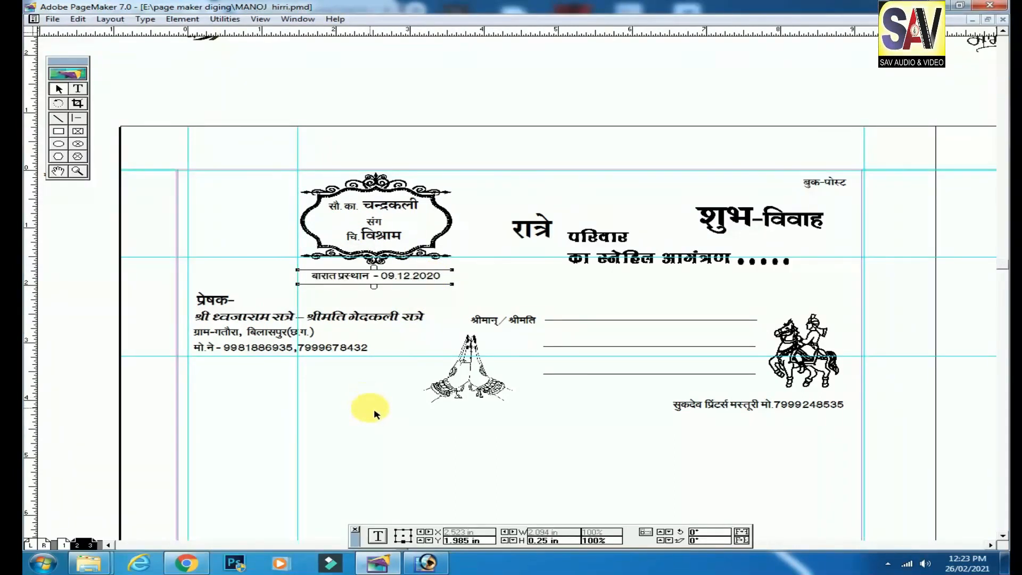
Open page 1 of the invitation with the Text tool active
{"action": "left_click", "coordinate": [78, 89]}
{"action": "left_click", "coordinate": [64, 544]}
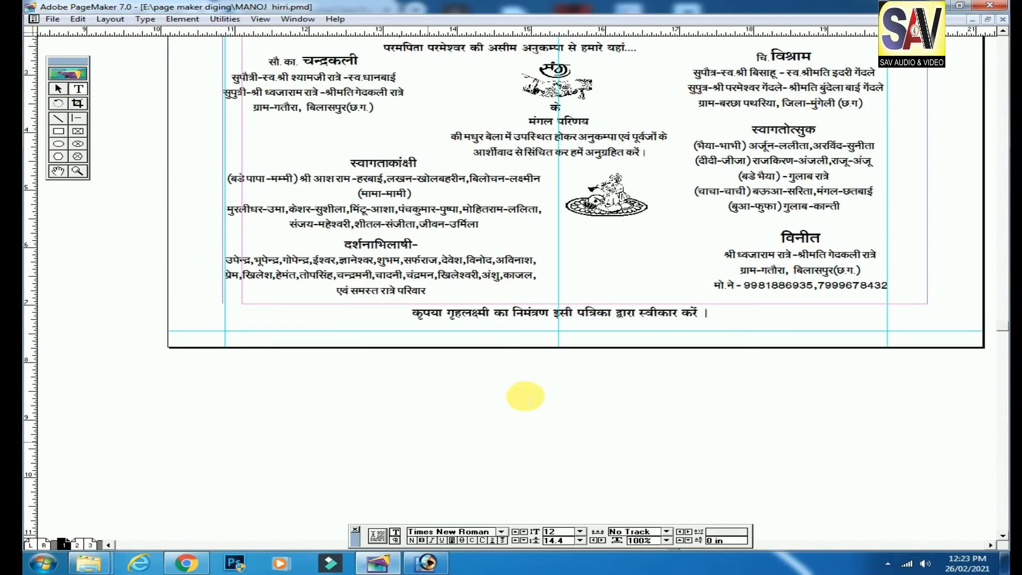